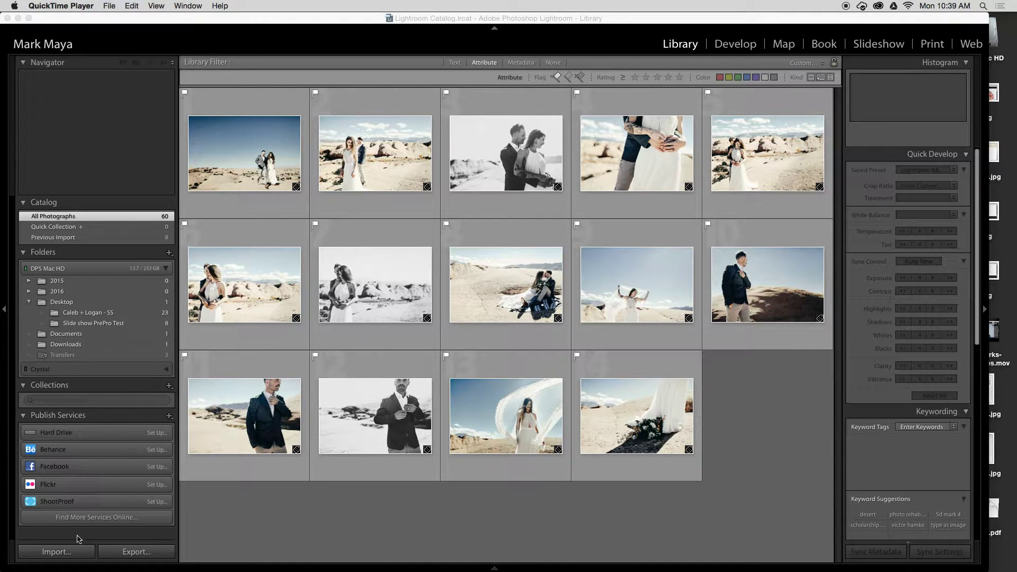
Step: Open the Import window and close it without importing anything
{"action": "left_click", "coordinate": [63, 558]}
{"action": "left_click", "coordinate": [63, 558]}
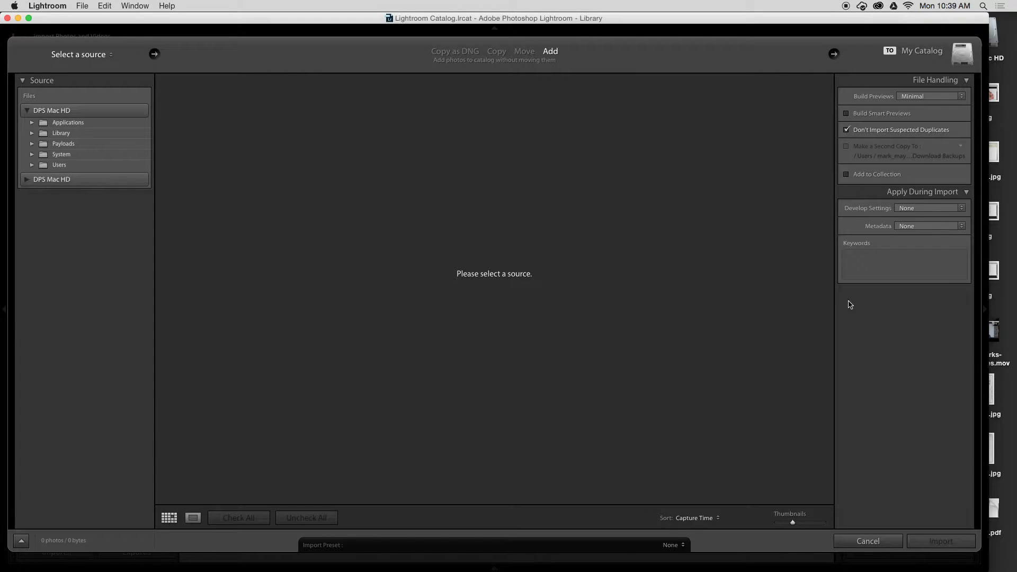
{"action": "left_click", "coordinate": [868, 541]}
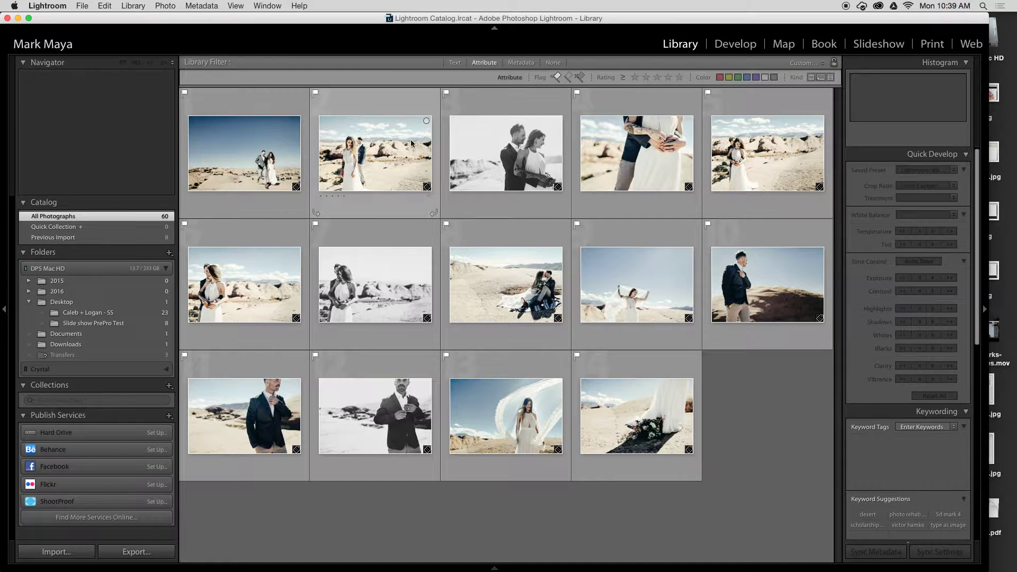
Step: Select the couple-walking photo and straighten it slightly in Crop & Straighten
{"action": "left_click", "coordinate": [248, 161]}
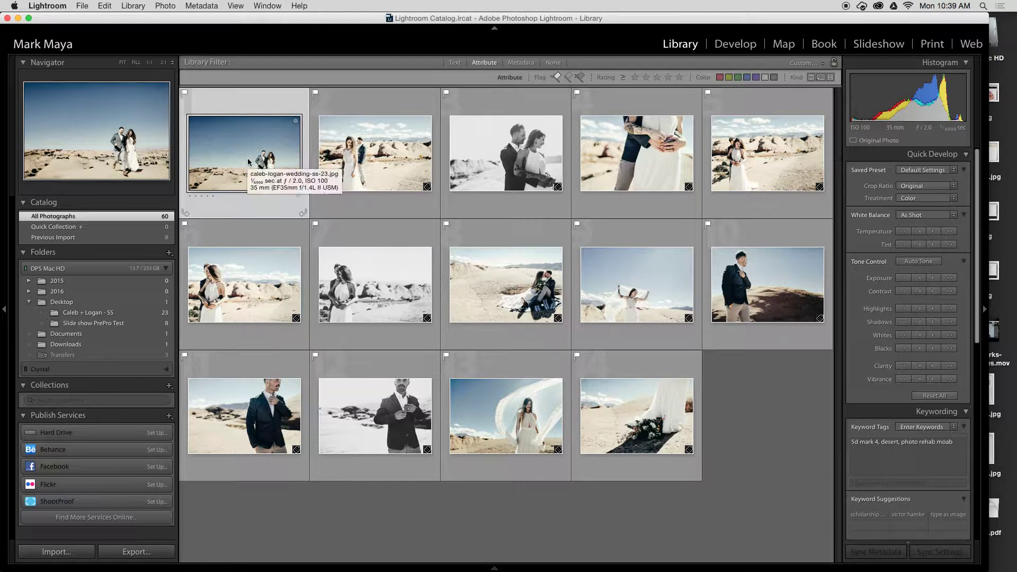
{"action": "key", "text": "super+j"}
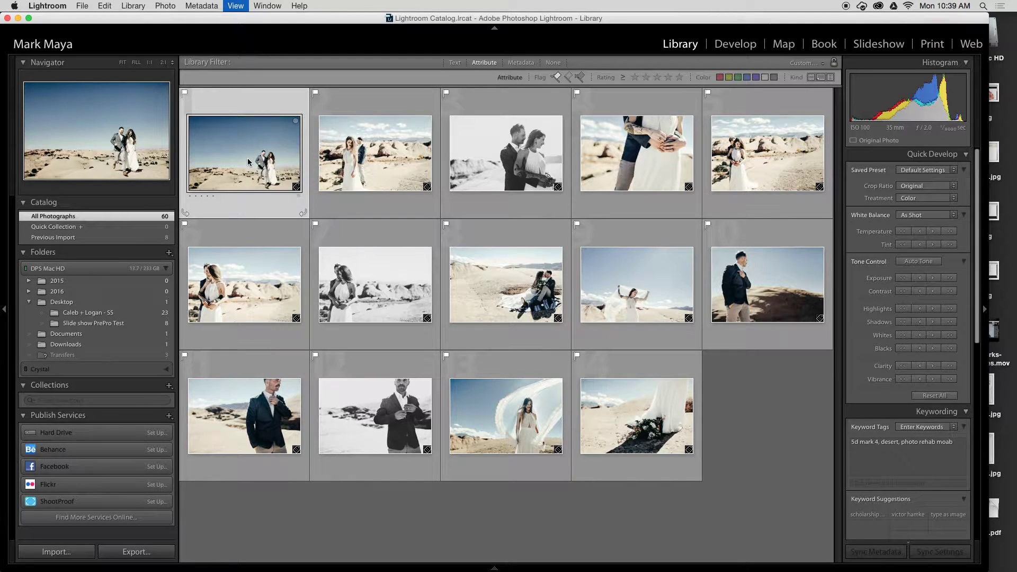
{"action": "key", "text": "r"}
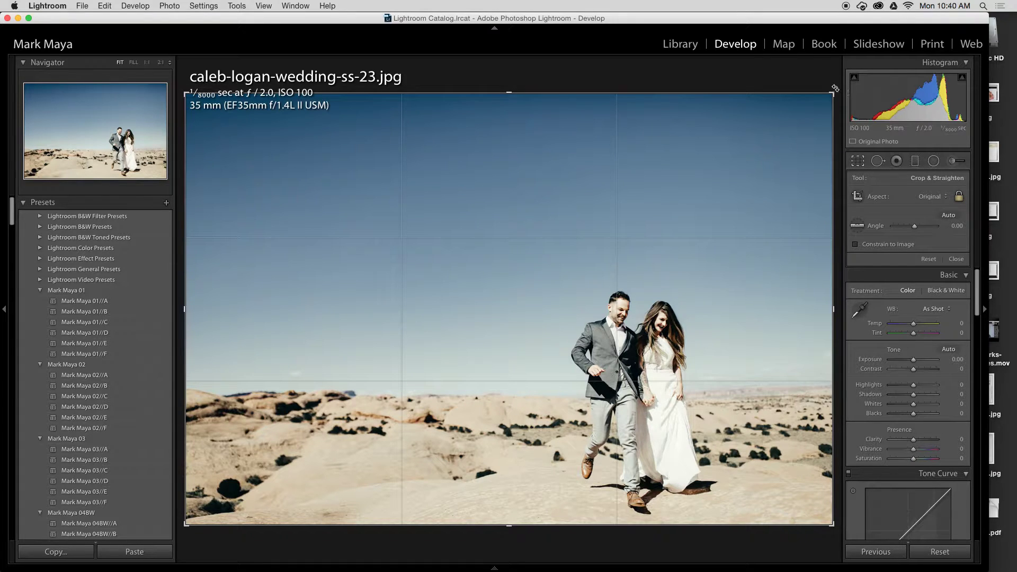
{"action": "left_click_drag", "start_coordinate": [835, 88], "coordinate": [819, 89]}
{"action": "key", "text": "Return"}
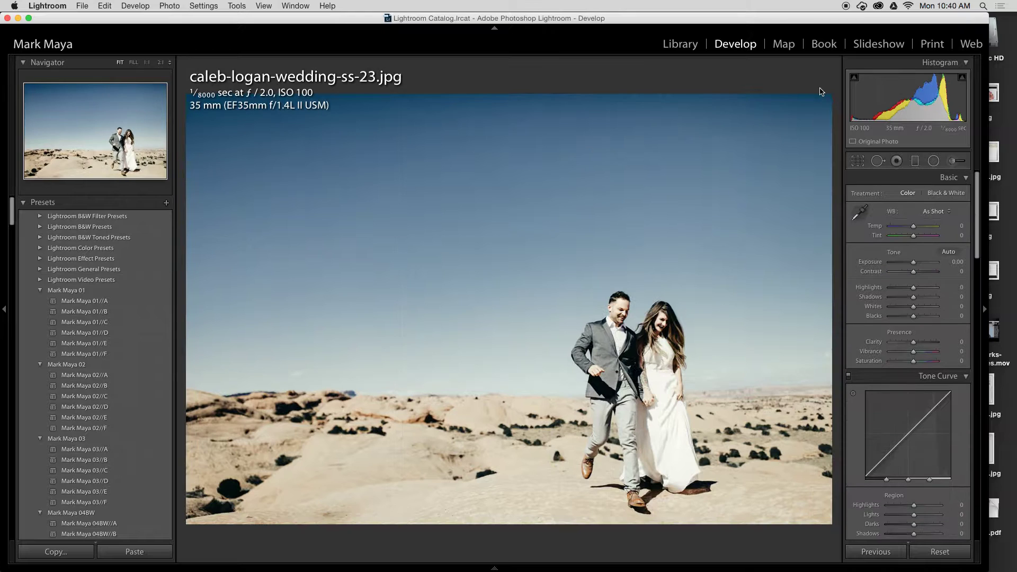
{"action": "key", "text": "r"}
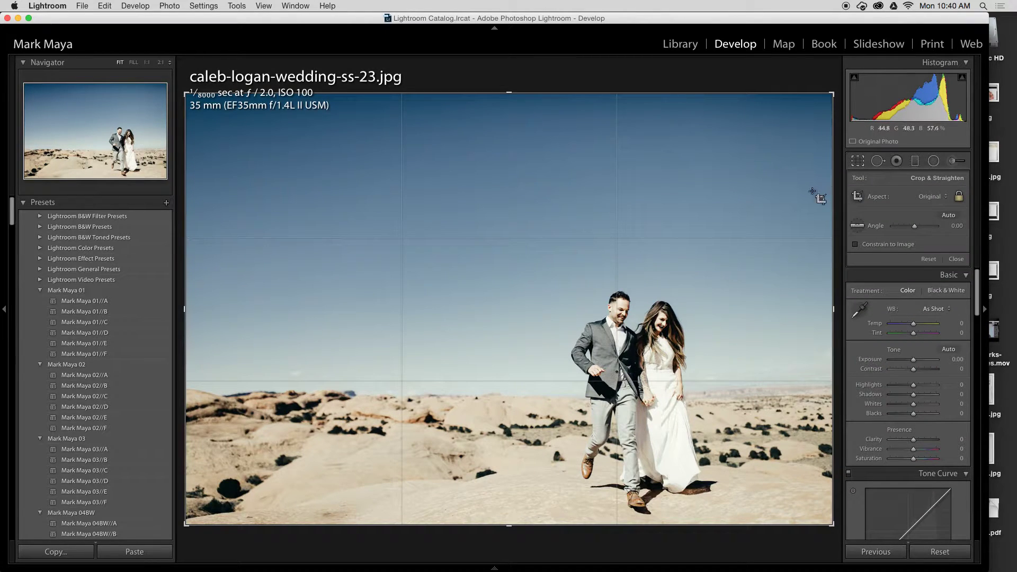
Step: Apply a 16 x 9 crop with the image shifted up, then step to the previous photo
{"action": "left_click", "coordinate": [932, 197]}
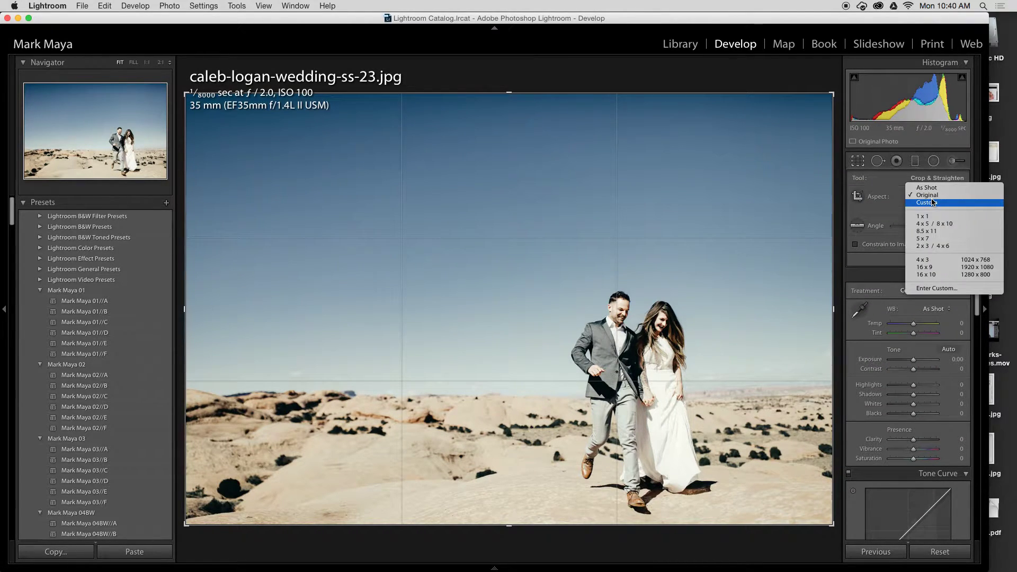
{"action": "left_click", "coordinate": [986, 270]}
{"action": "left_click_drag", "start_coordinate": [682, 245], "coordinate": [680, 191]}
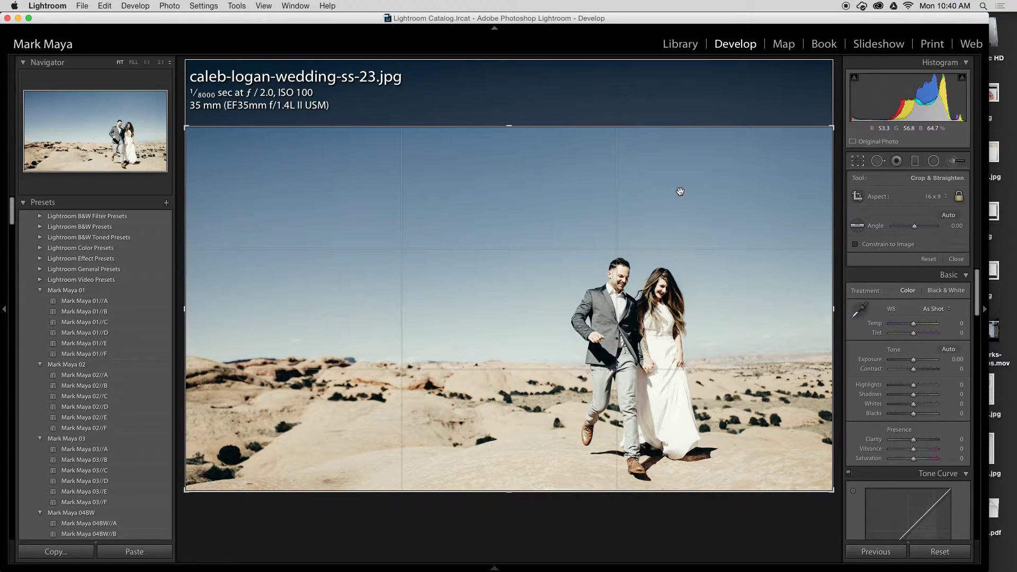
{"action": "key", "text": "Return"}
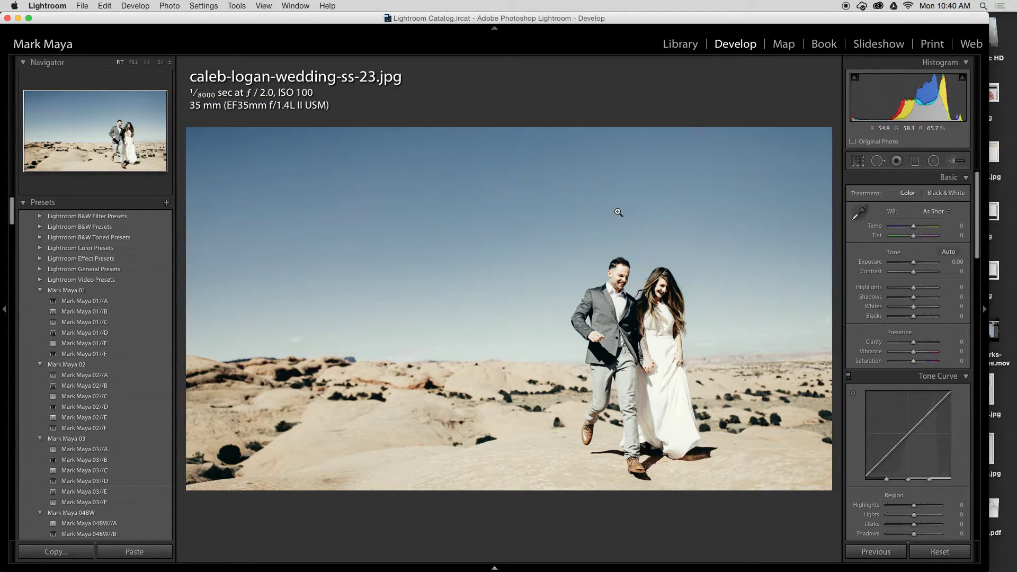
{"action": "key", "text": "Left"}
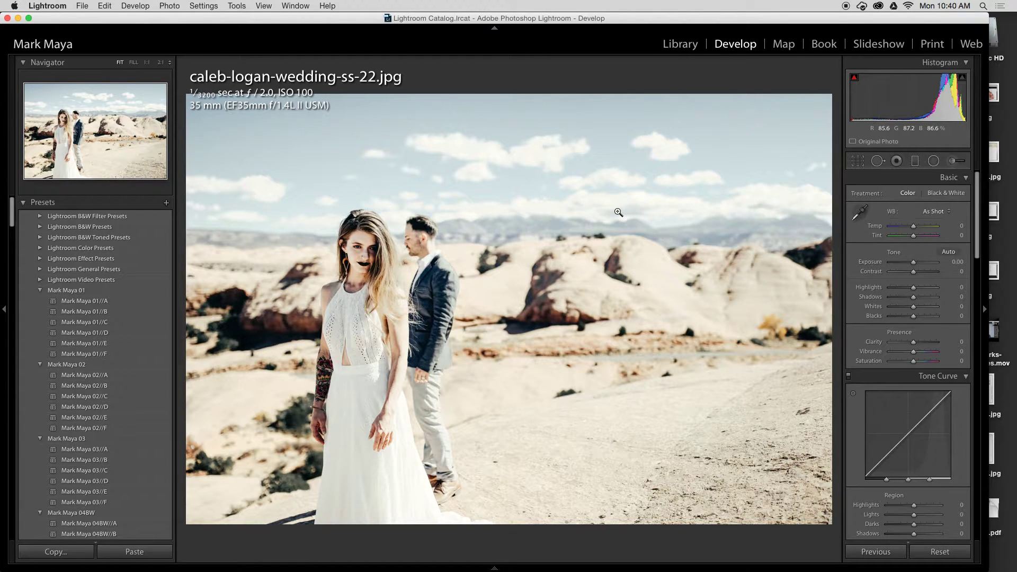
Step: Crop the bride-and-groom desert photo to 16 x 9 with the image nudged up
{"action": "key", "text": "r"}
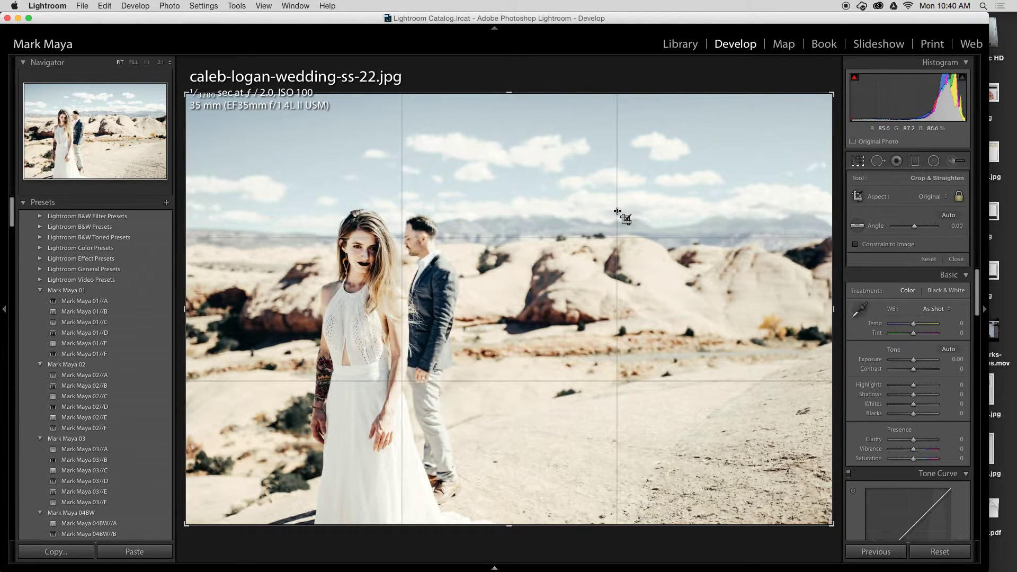
{"action": "left_click", "coordinate": [930, 201]}
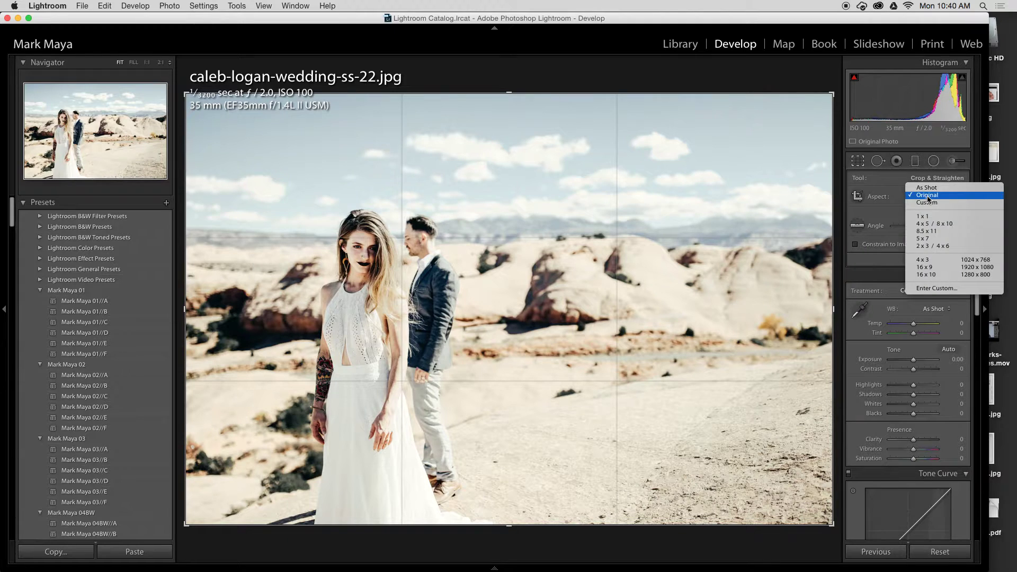
{"action": "left_click", "coordinate": [936, 270]}
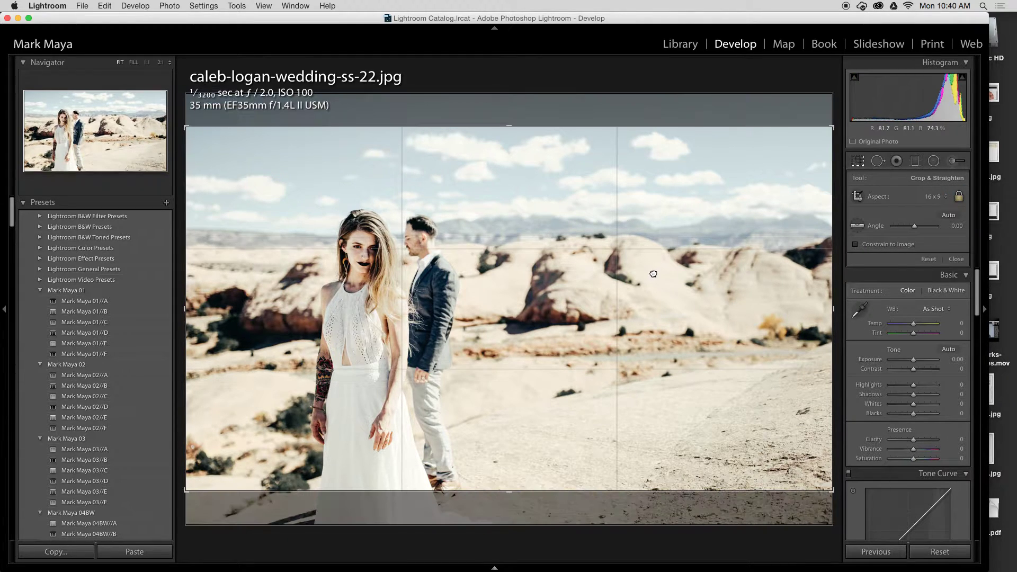
{"action": "left_click_drag", "start_coordinate": [651, 273], "coordinate": [654, 260]}
{"action": "key", "text": "Return"}
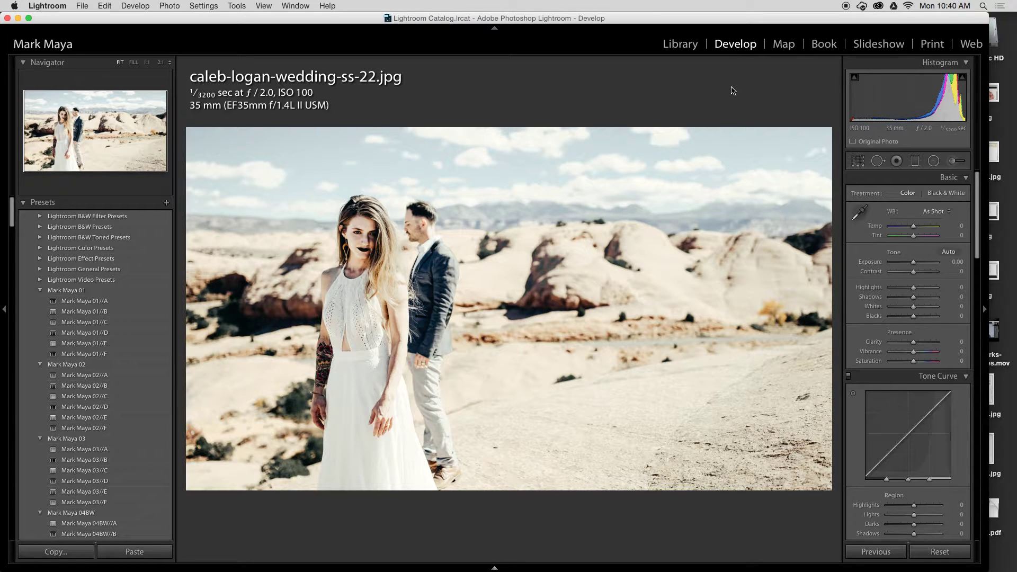
{"action": "key", "text": "super+shift+c"}
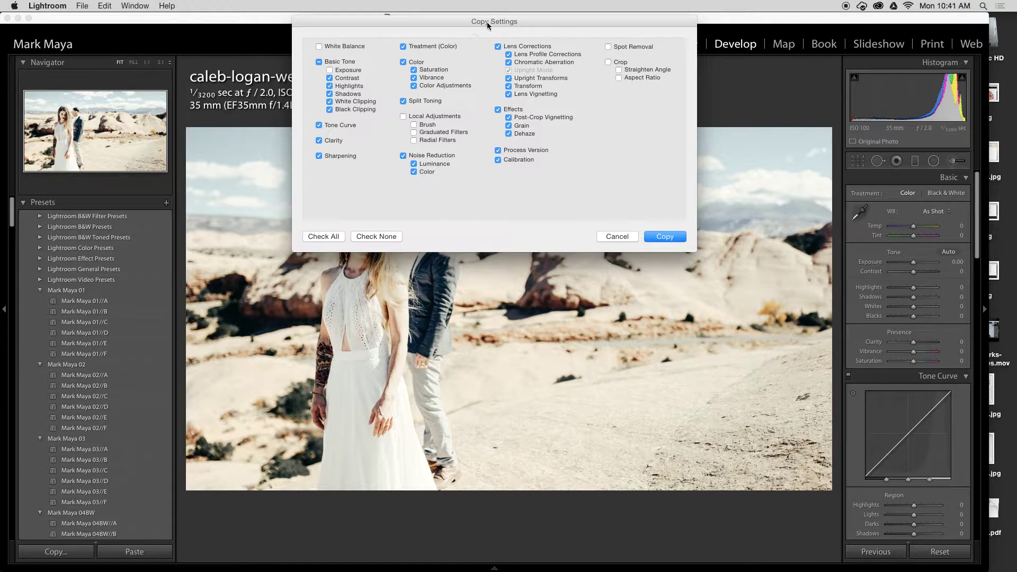
Step: Copy only the Crop settings, including straighten angle and aspect ratio
{"action": "left_click", "coordinate": [389, 237]}
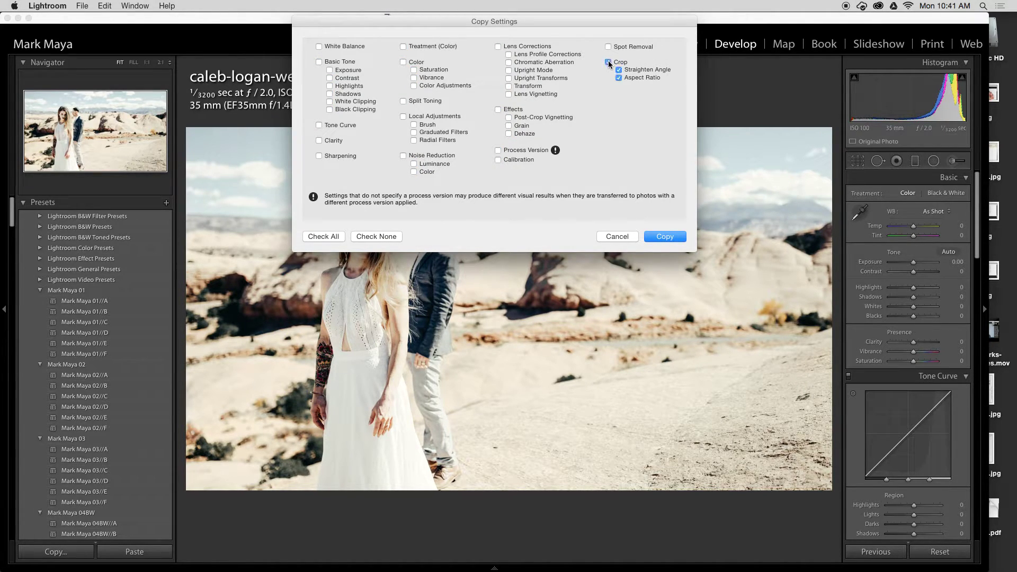
{"action": "left_click", "coordinate": [659, 237]}
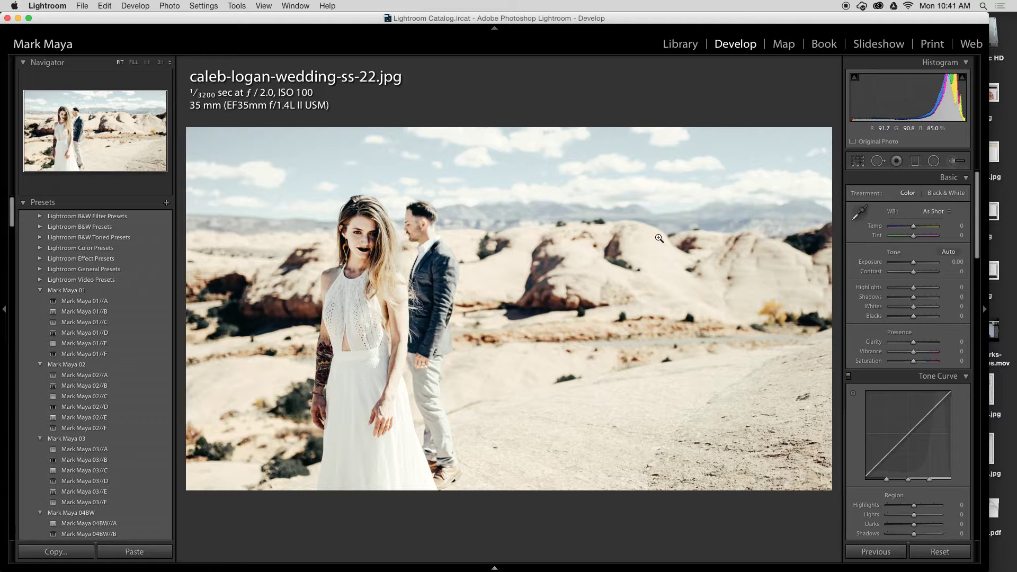
Step: Return to the Library grid and synchronize the copied 16:9 crop across all 14 photos
{"action": "left_click", "coordinate": [681, 44]}
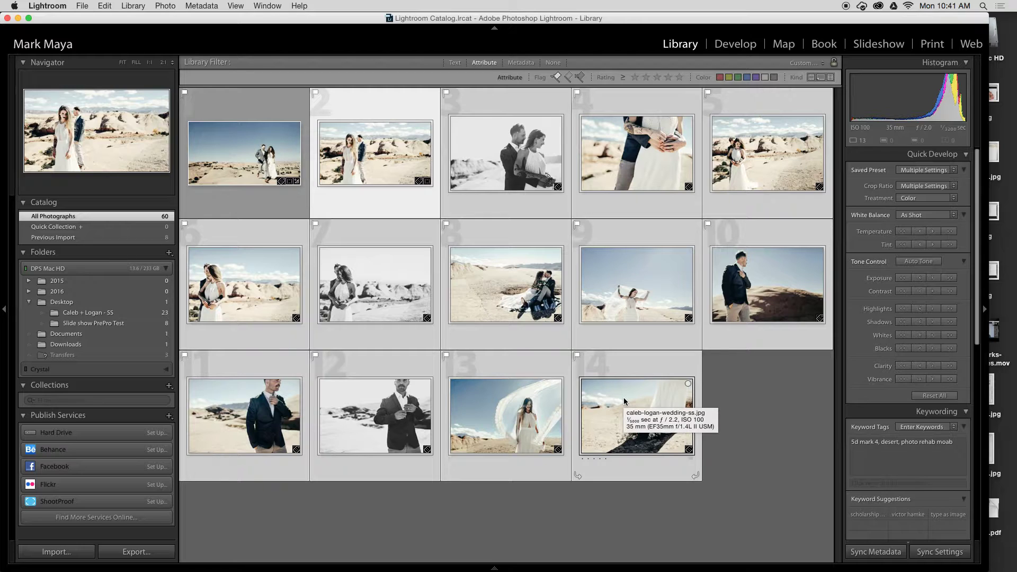
{"action": "key", "text": "super+shift+s"}
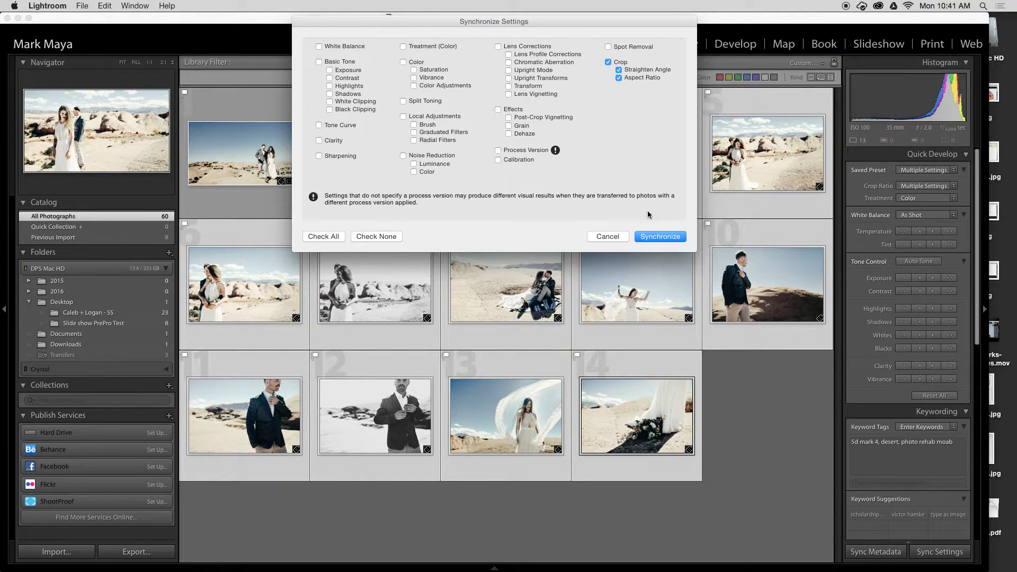
{"action": "left_click", "coordinate": [655, 239]}
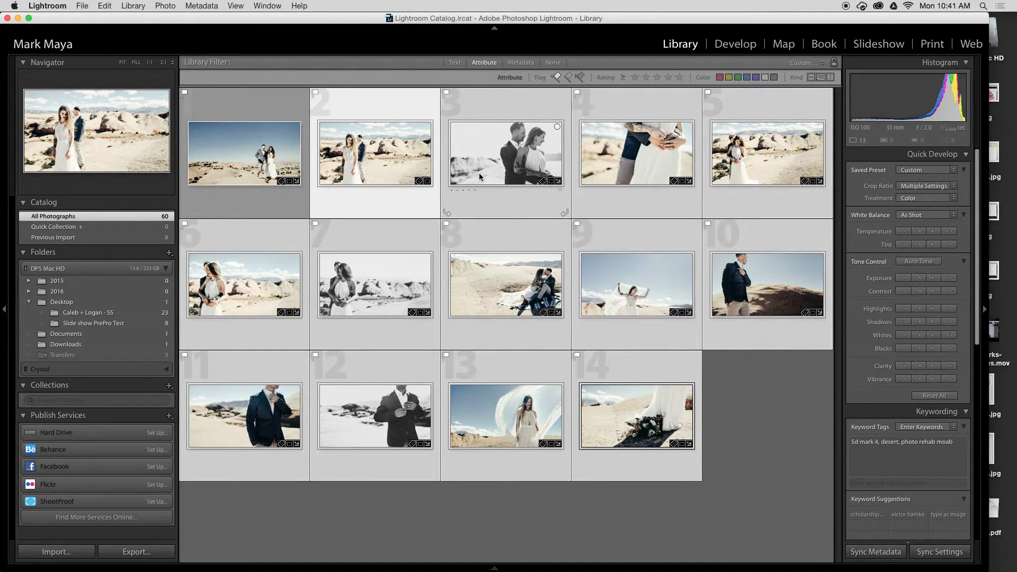
Step: Keep the 16 x 9 ratio and move the hands close-up down inside its crop
{"action": "left_click", "coordinate": [521, 171]}
{"action": "key", "text": "r"}
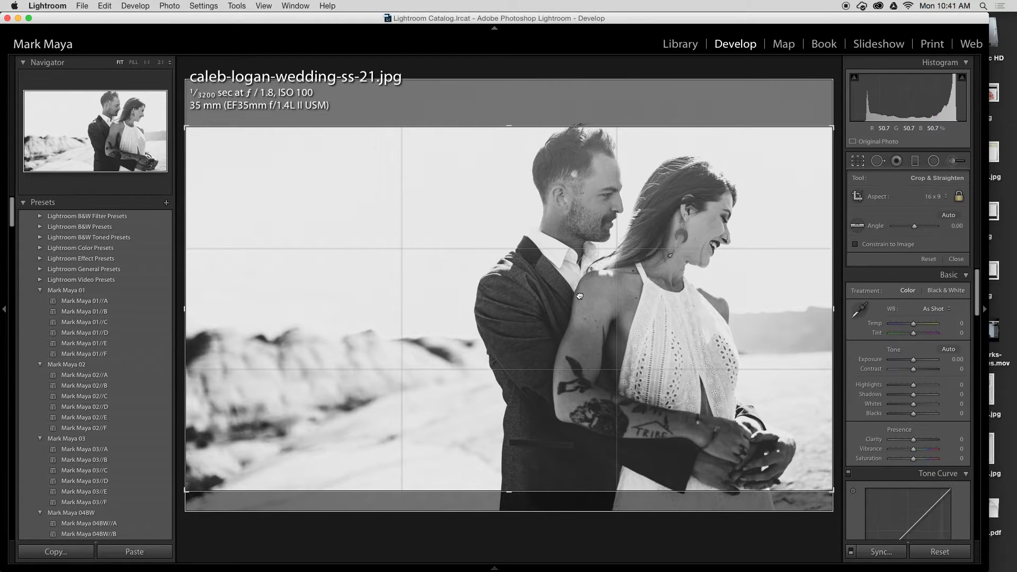
{"action": "key", "text": "Left"}
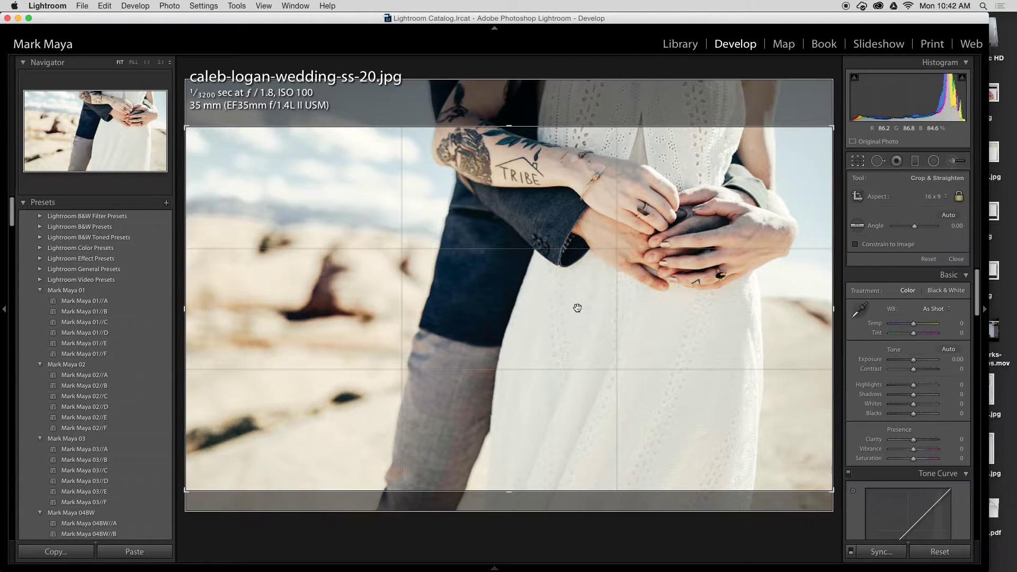
{"action": "left_click", "coordinate": [936, 198]}
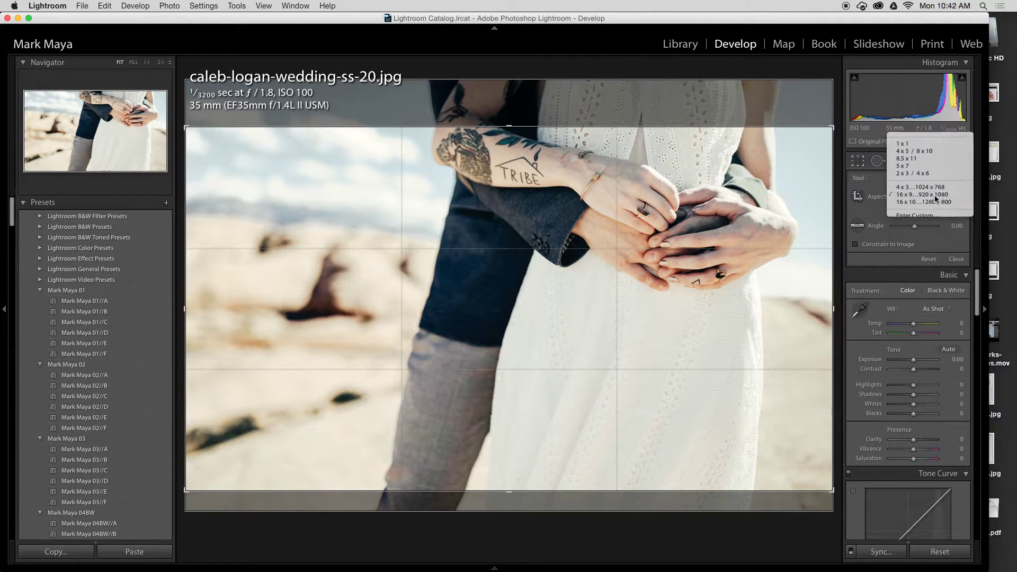
{"action": "left_click", "coordinate": [936, 197]}
{"action": "left_click_drag", "start_coordinate": [606, 227], "coordinate": [607, 250]}
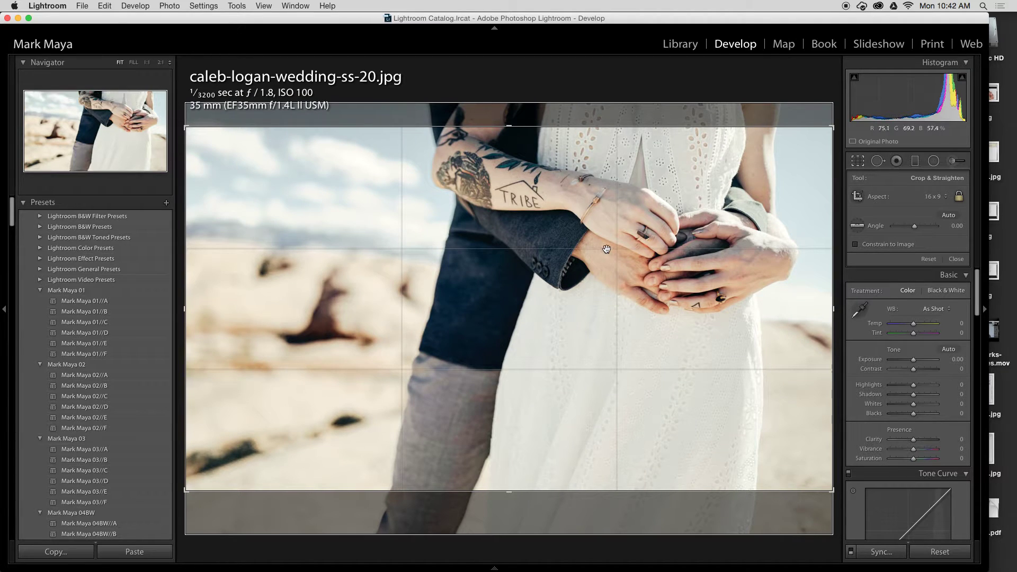
Step: Shift the hugging-couple photo up inside its 16:9 crop and commit it
{"action": "key", "text": "Left"}
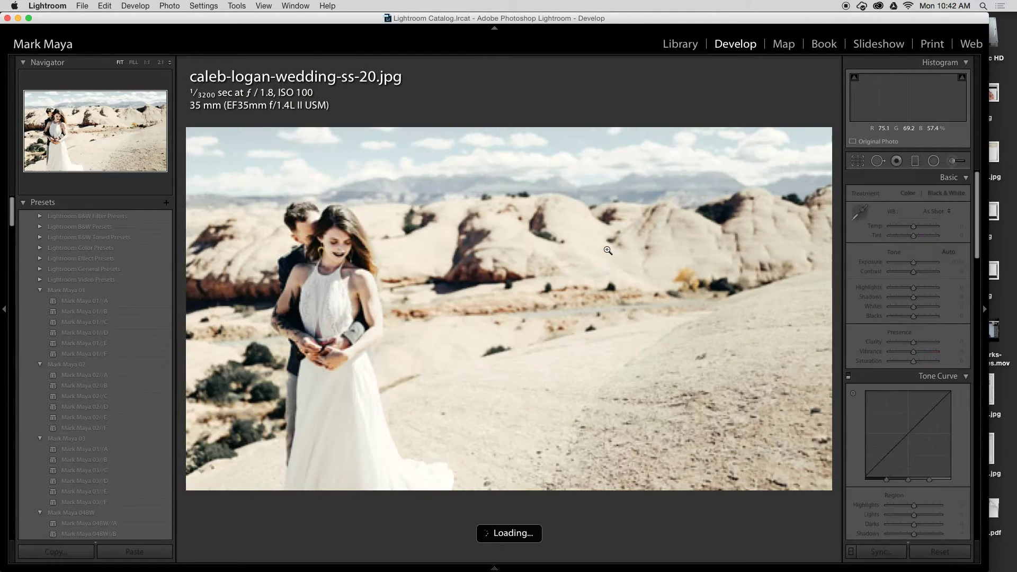
{"action": "left_click_drag", "start_coordinate": [544, 263], "coordinate": [544, 253]}
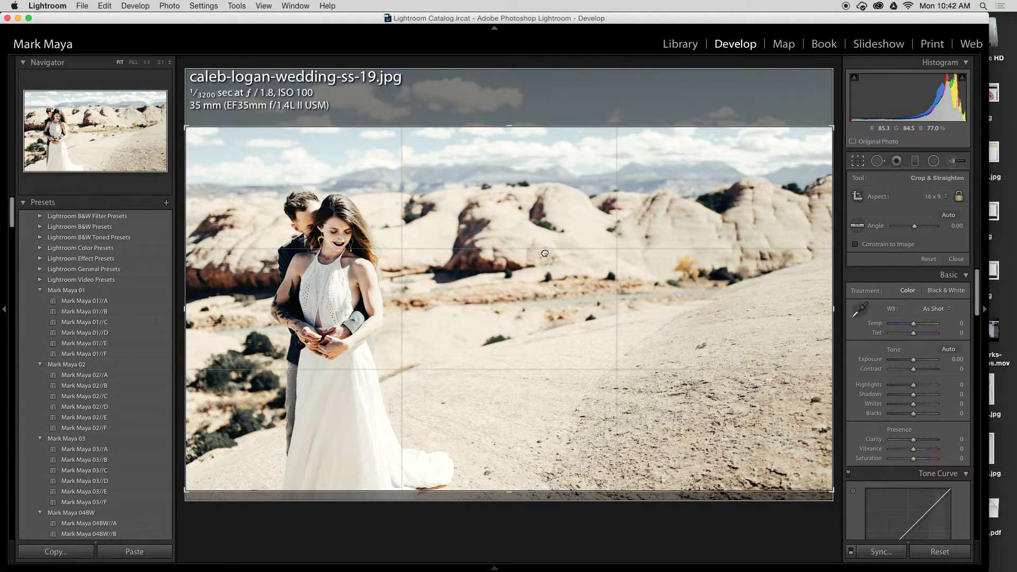
{"action": "key", "text": "Return"}
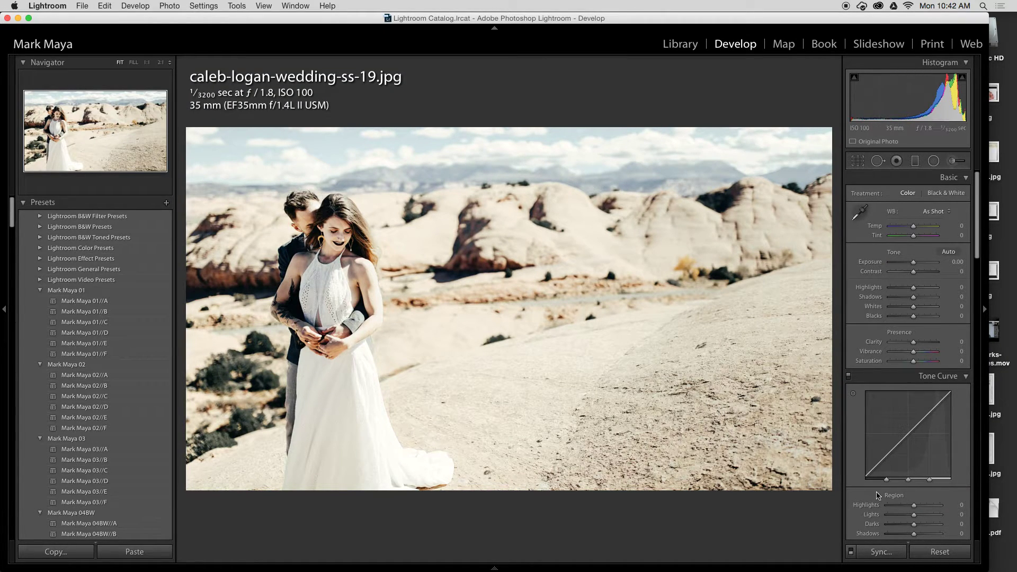
Step: Reset this photo's crop and paste the copied 16:9 crop settings onto it
{"action": "left_click", "coordinate": [938, 552]}
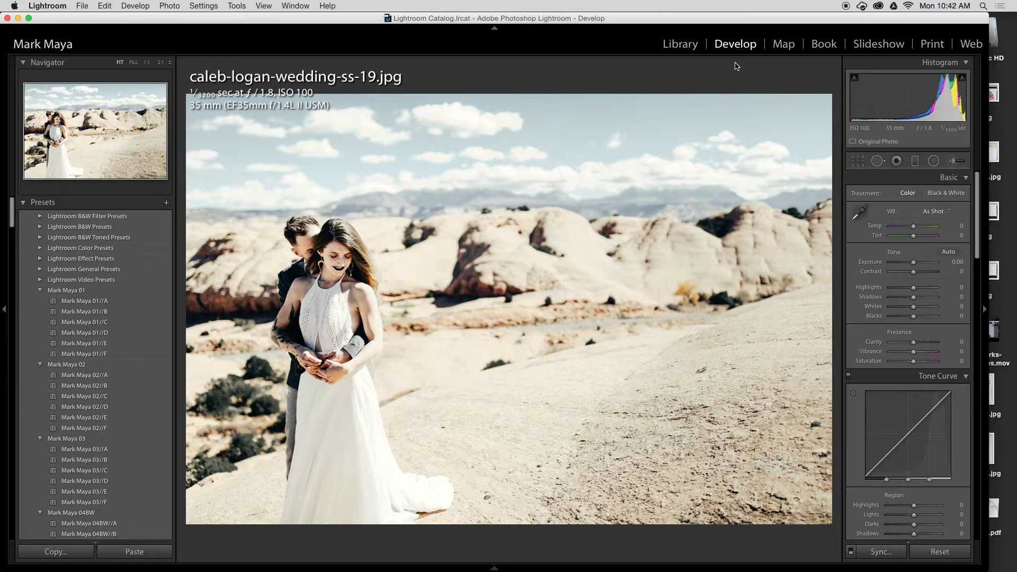
{"action": "key", "text": "super"}
{"action": "key", "text": "super+v"}
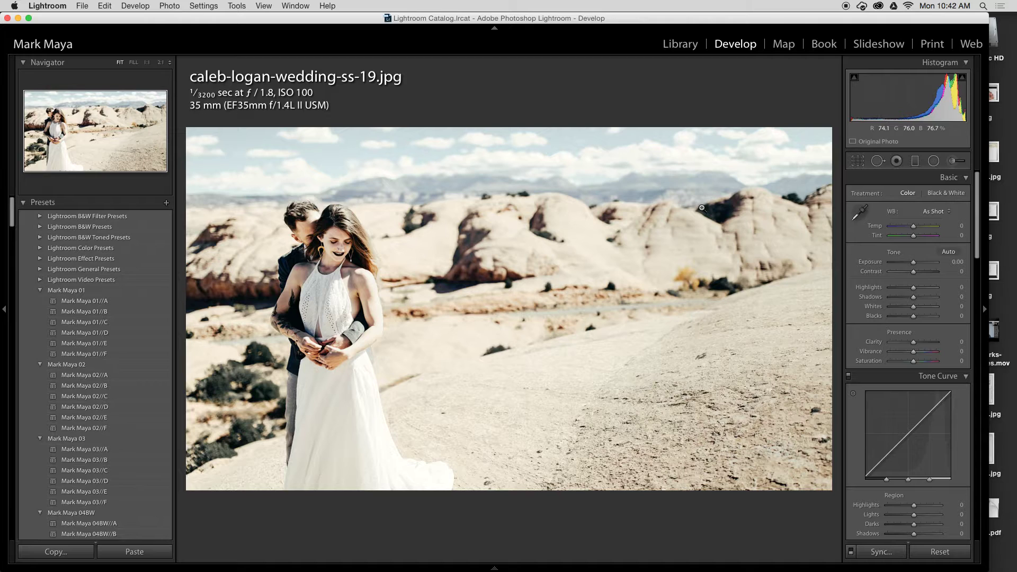
Step: Nudge the image upward within the 16:9 crop, commit it, and return to the grid
{"action": "key", "text": "r"}
{"action": "left_click_drag", "start_coordinate": [572, 212], "coordinate": [571, 203]}
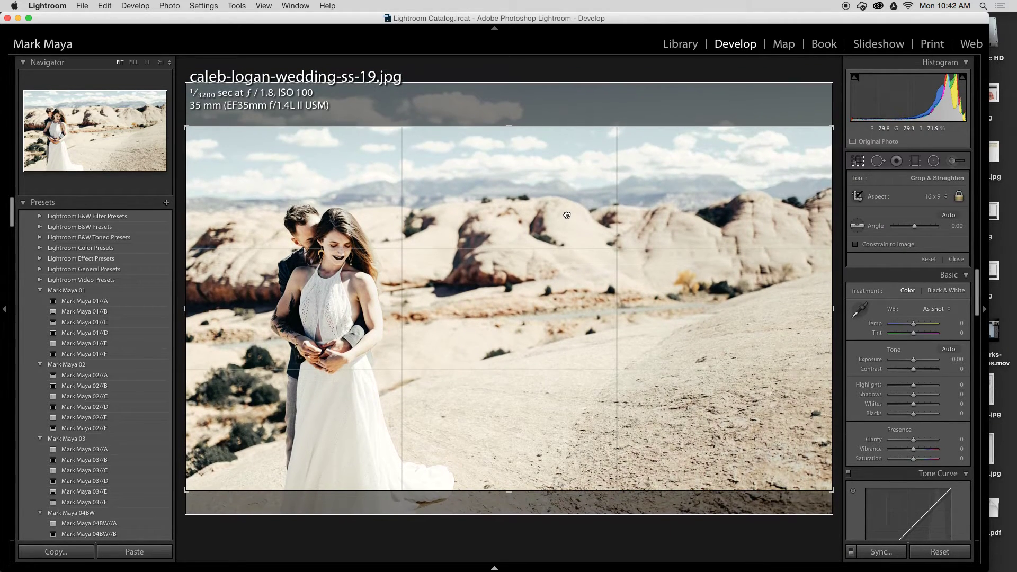
{"action": "left_click_drag", "start_coordinate": [567, 215], "coordinate": [569, 210]}
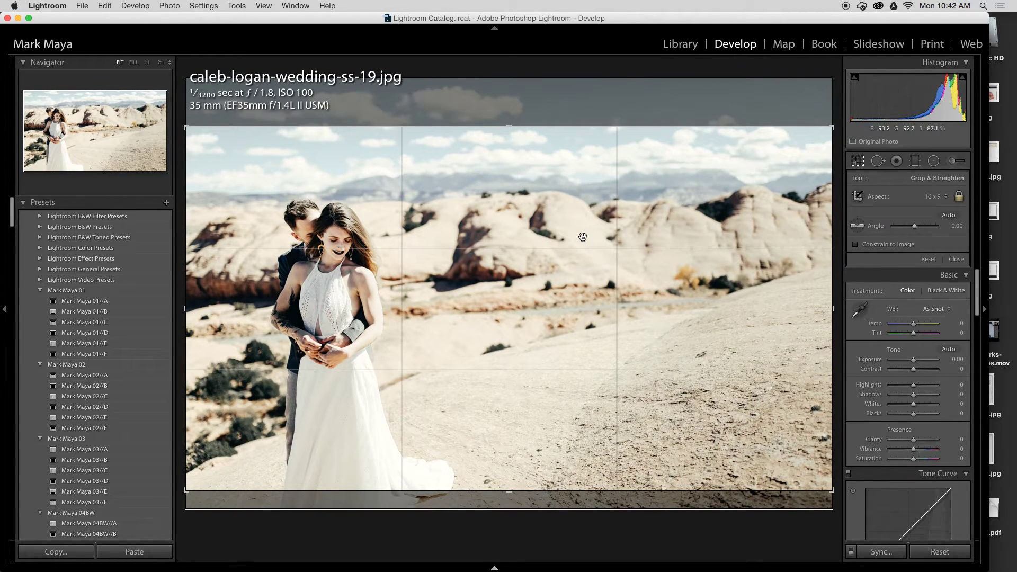
{"action": "key", "text": "Return"}
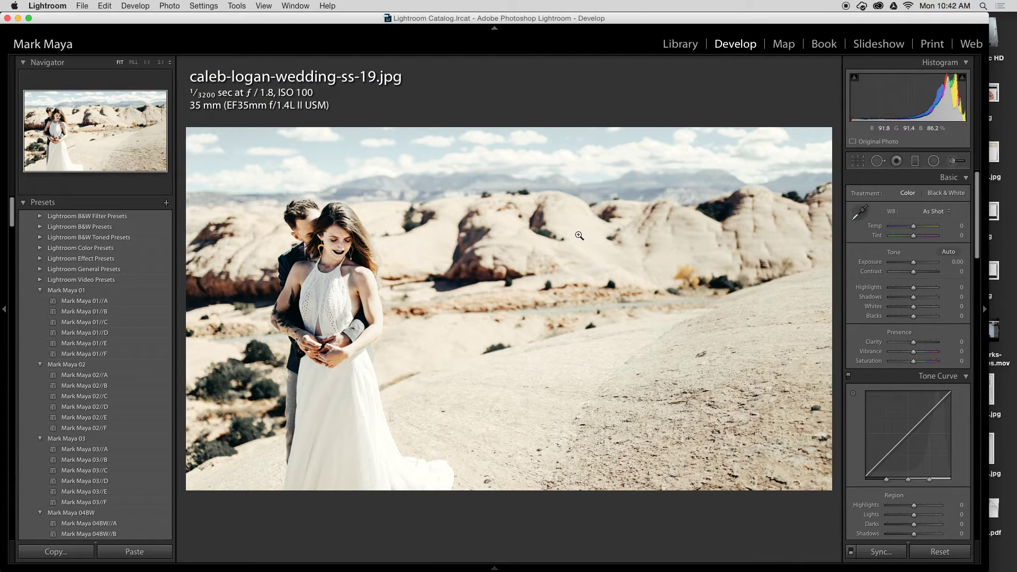
{"action": "key", "text": "g"}
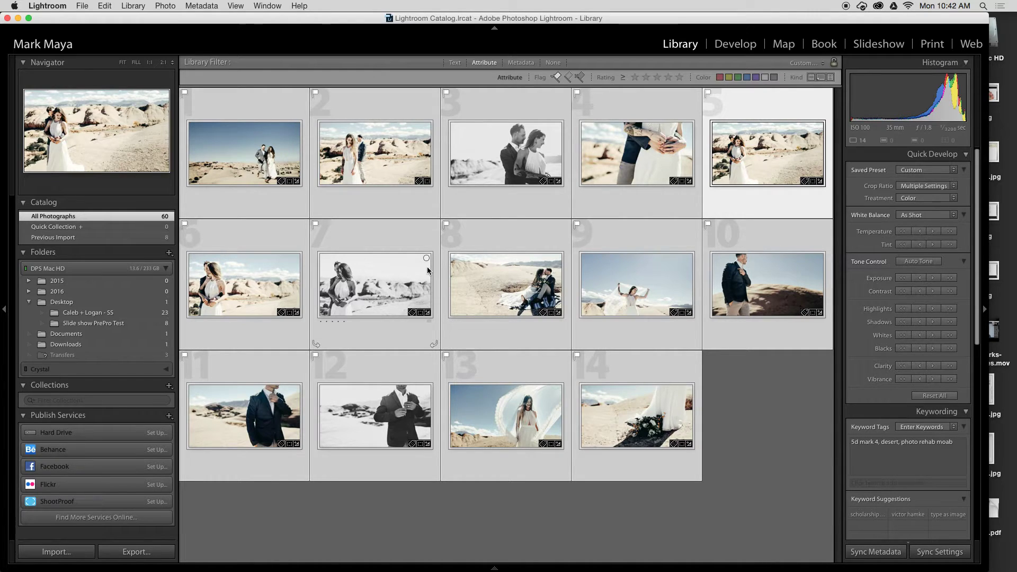
Step: Bring up the Export 14 Files dialog from the Library's Export button
{"action": "left_click", "coordinate": [137, 551]}
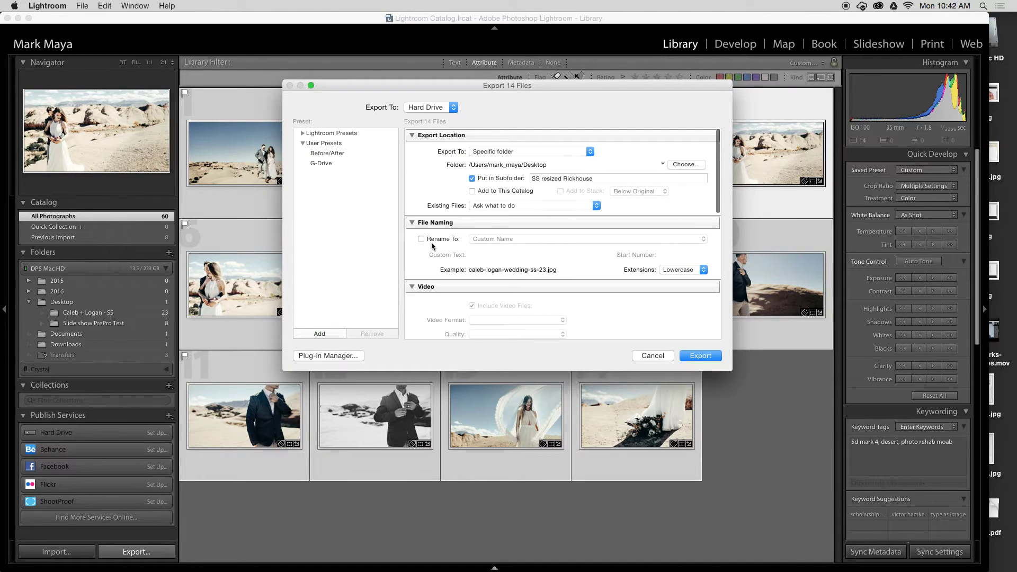
Step: Set the export destination to Desktop with subfolder 'Slideshow Images Resized 1080p'
{"action": "left_click", "coordinate": [679, 161]}
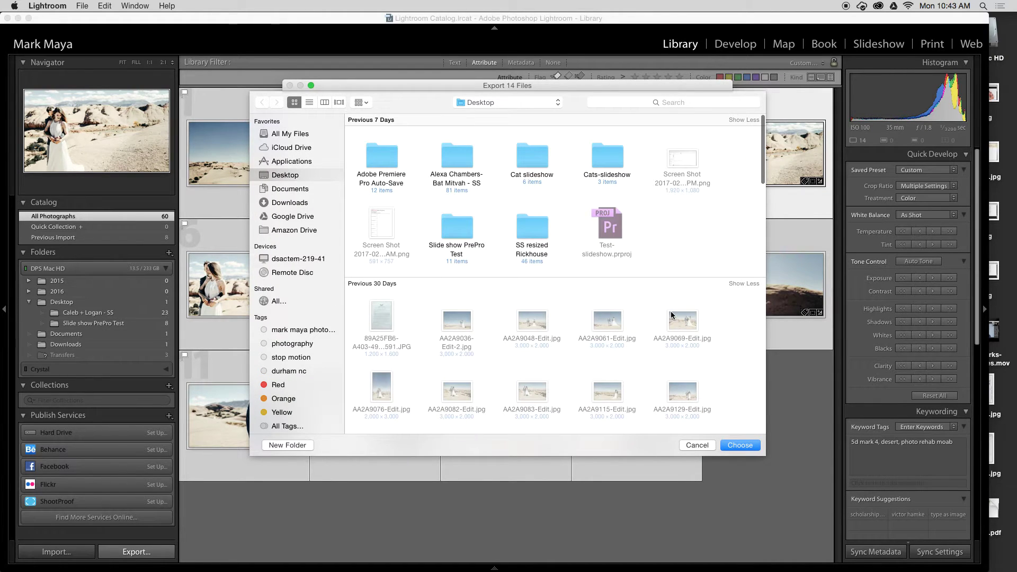
{"action": "left_click", "coordinate": [740, 446]}
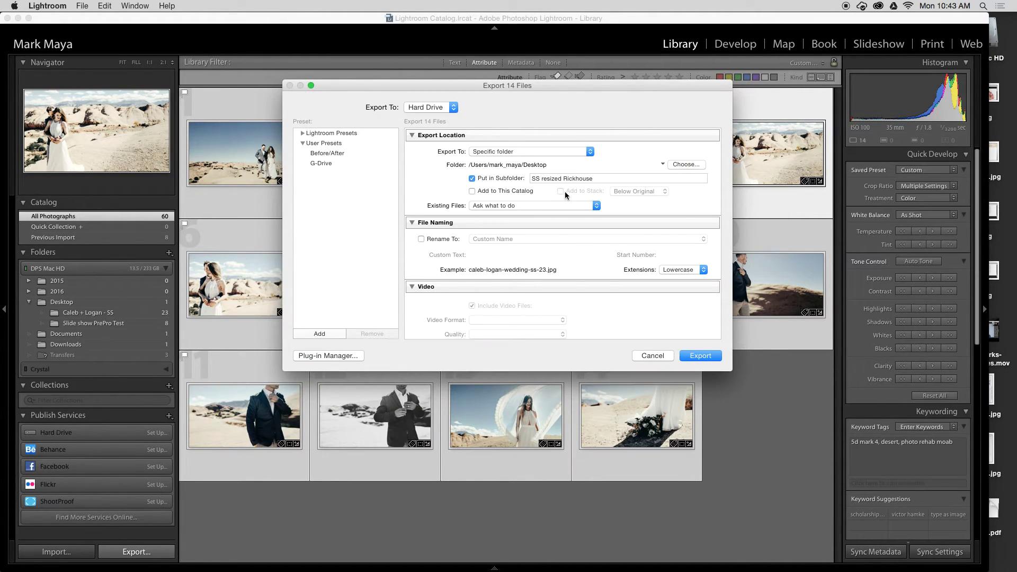
{"action": "left_click", "coordinate": [589, 180]}
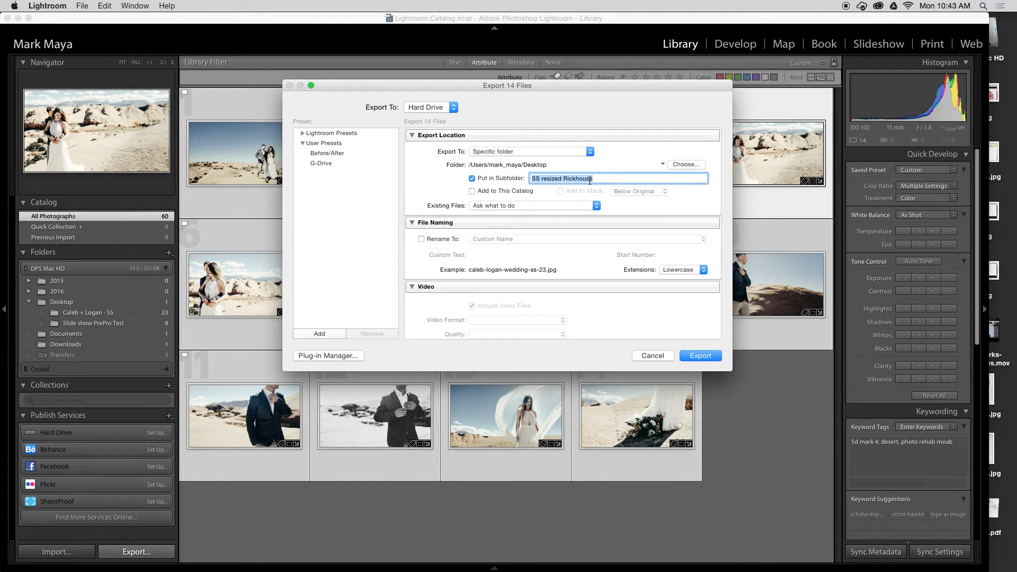
{"action": "type", "text": "Slideshow Images Resized"}
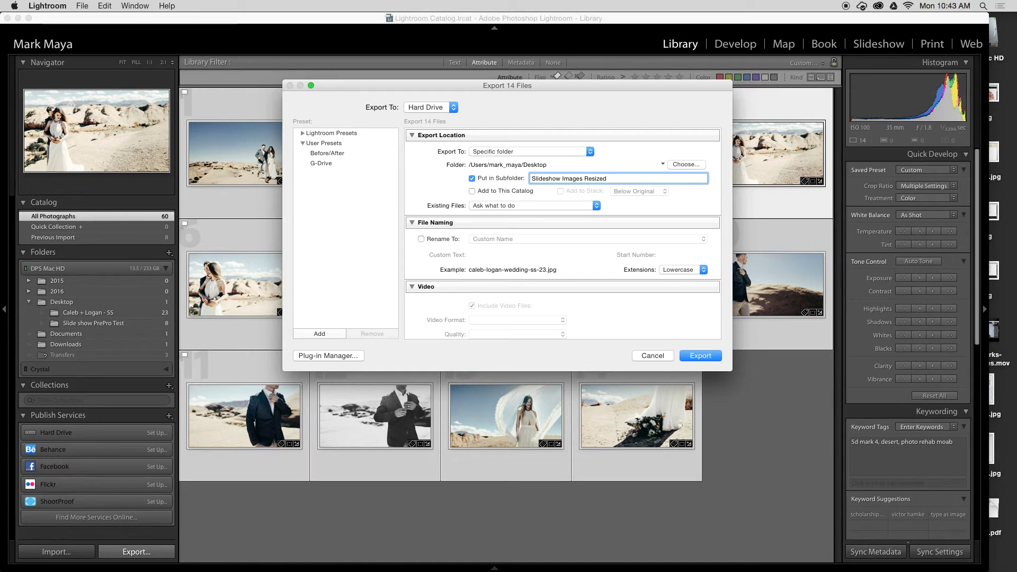
{"action": "type", "text": " 1080p"}
Step: Resize the export to fit 1920 × 1080 pixels and export the 14 JPEGs
{"action": "scroll", "coordinate": [611, 244], "scroll_direction": "down", "scroll_amount": 5}
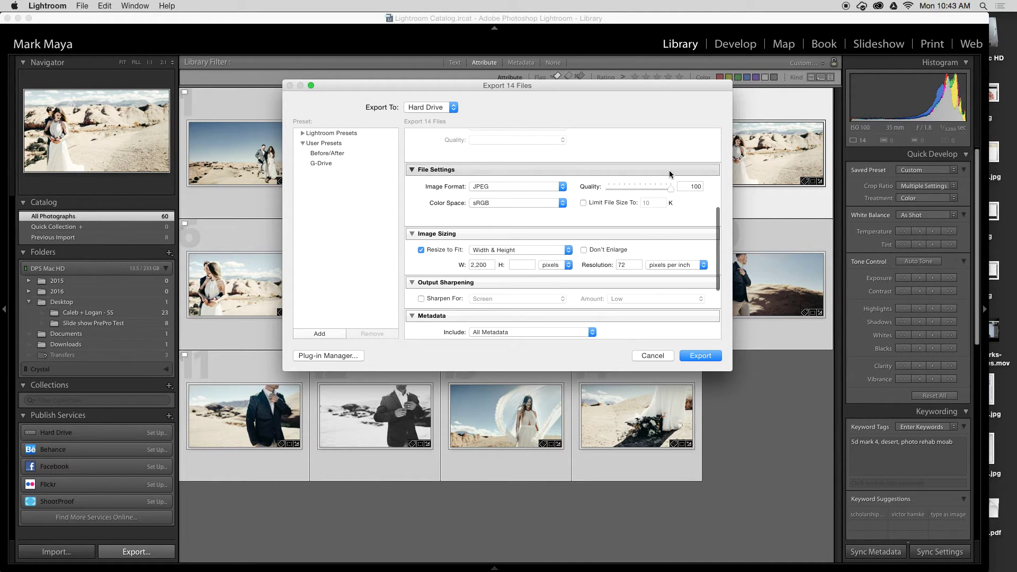
{"action": "scroll", "coordinate": [508, 207], "scroll_direction": "down", "scroll_amount": 3}
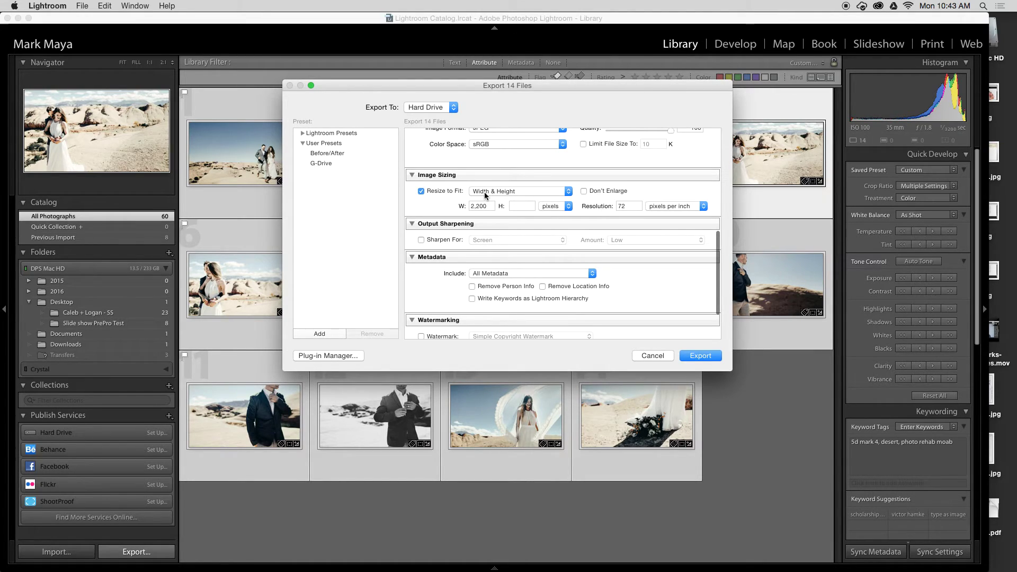
{"action": "double_click", "coordinate": [487, 205]}
{"action": "type", "text": "1920"}
{"action": "left_click", "coordinate": [522, 206]}
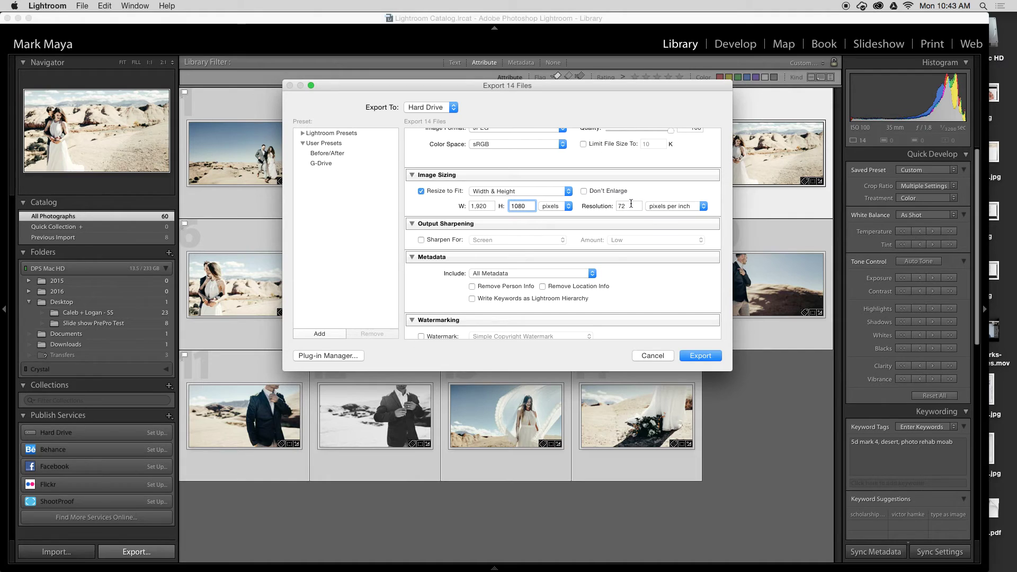
{"action": "scroll", "coordinate": [630, 262], "scroll_direction": "down", "scroll_amount": 4}
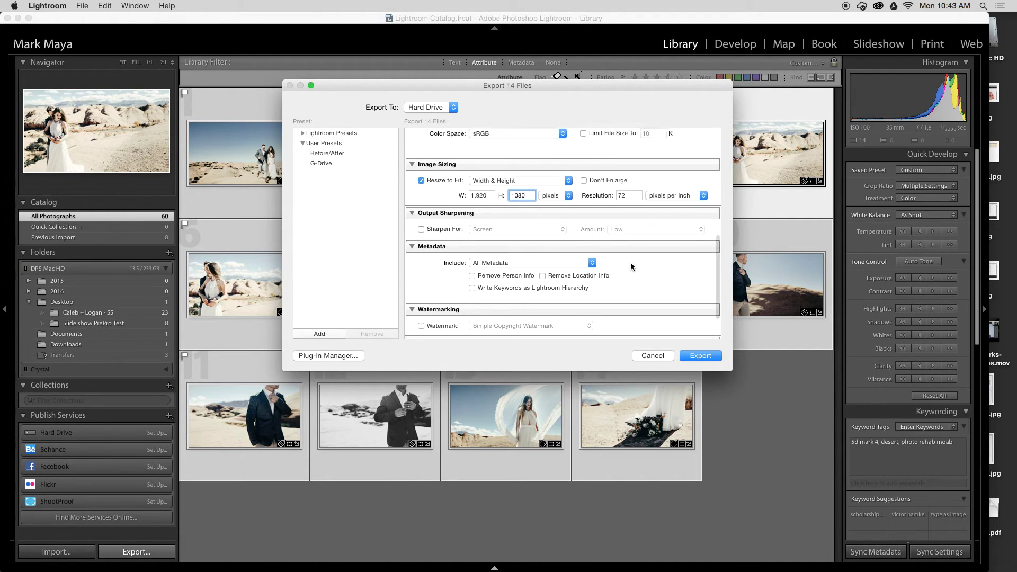
{"action": "left_click", "coordinate": [700, 354]}
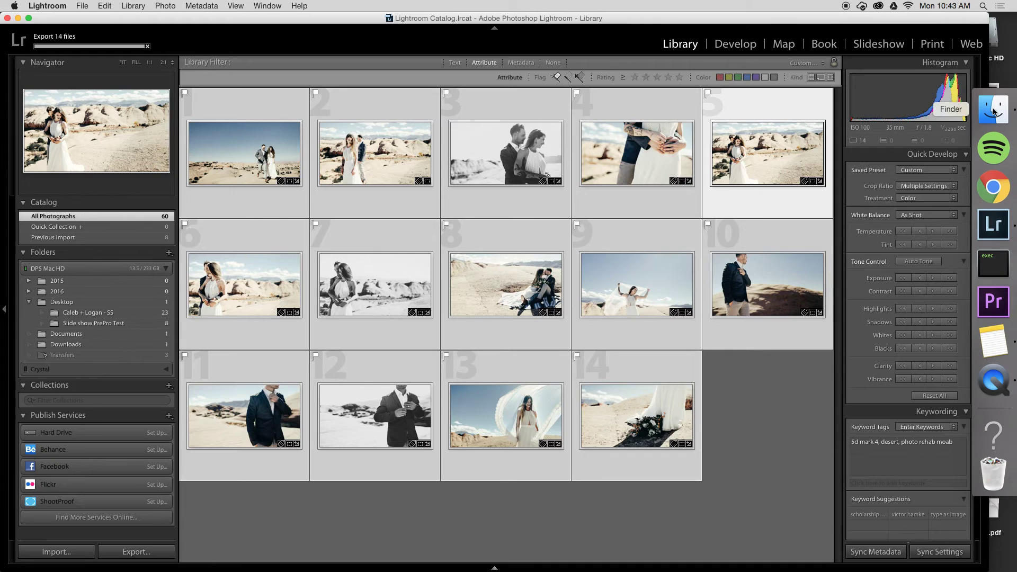
{"action": "left_click", "coordinate": [1001, 112]}
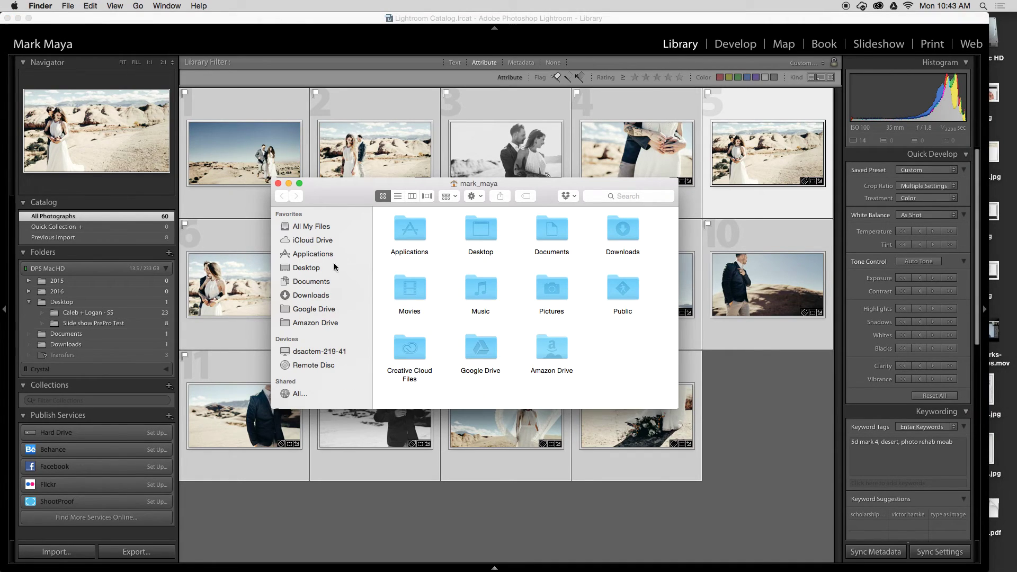
Step: Show the Desktop in Finder, arranged so today's new folder appears first
{"action": "left_click", "coordinate": [305, 268]}
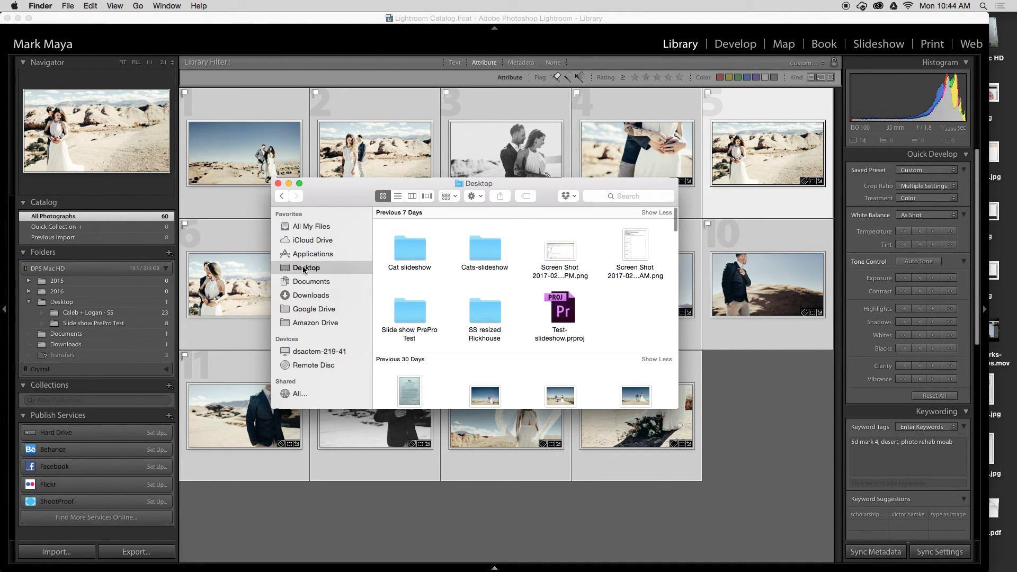
{"action": "scroll", "coordinate": [509, 310], "scroll_direction": "down", "scroll_amount": 5}
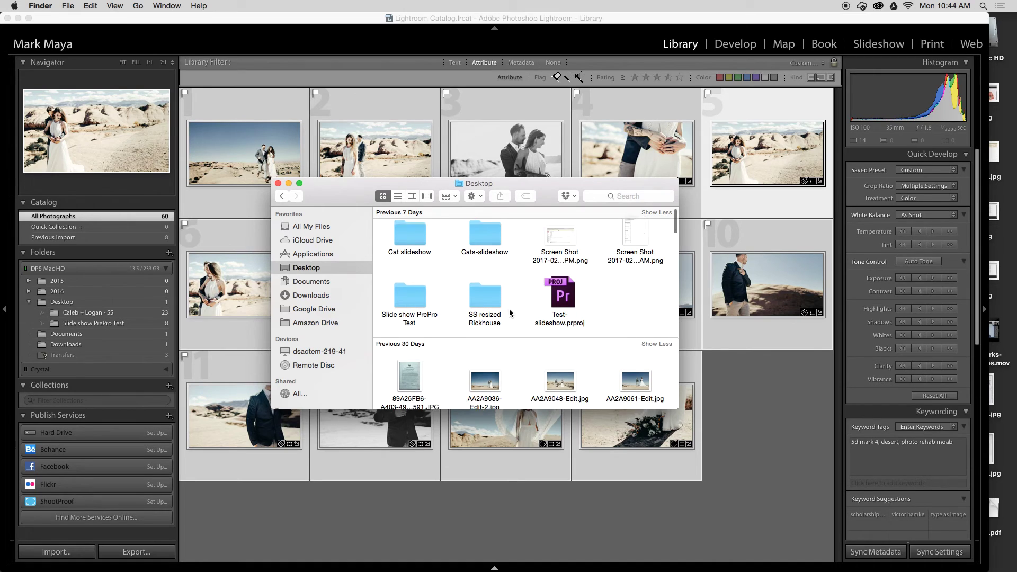
{"action": "scroll", "coordinate": [509, 312], "scroll_direction": "down", "scroll_amount": 1}
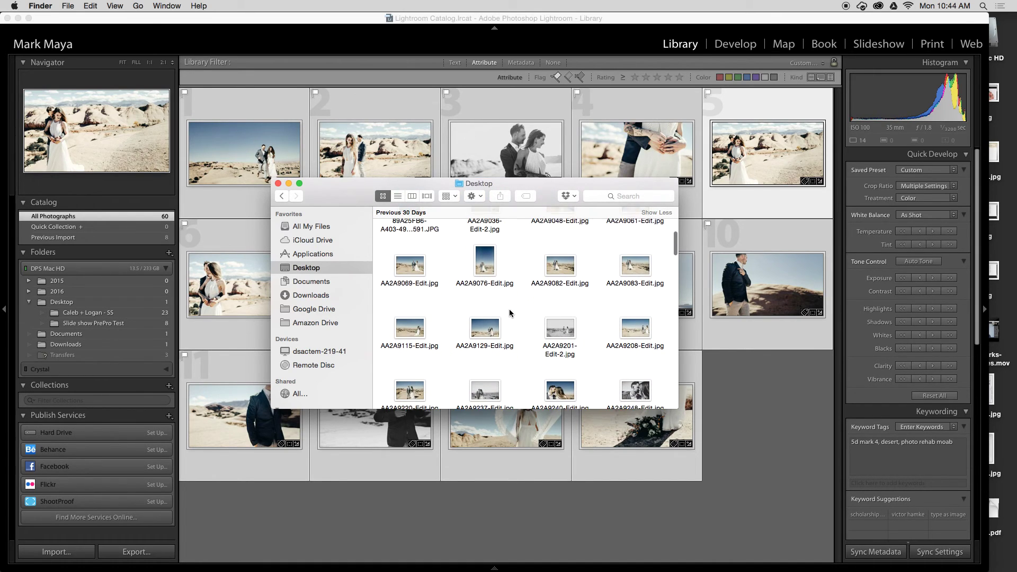
{"action": "scroll", "coordinate": [459, 288], "scroll_direction": "down", "scroll_amount": 3}
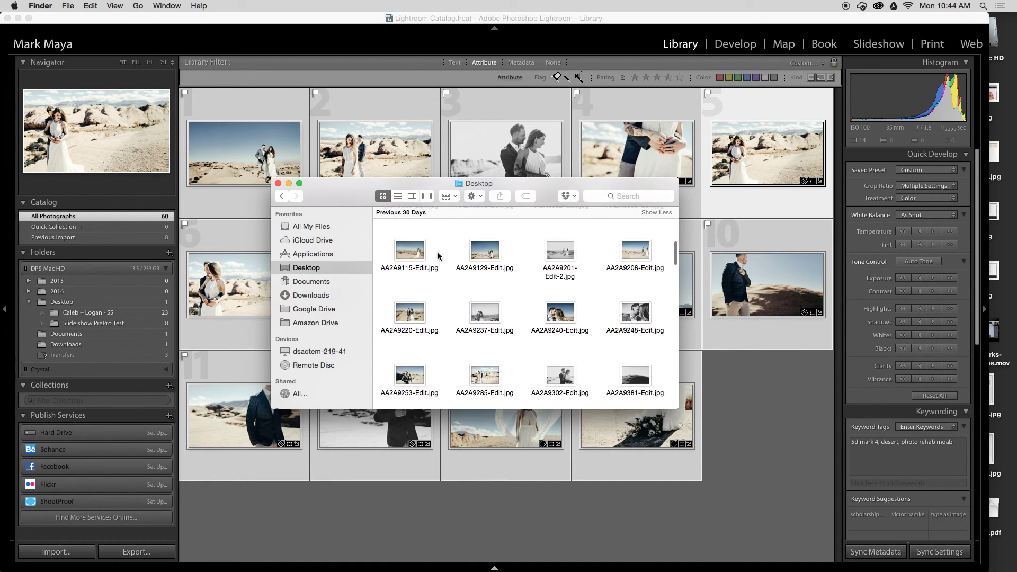
{"action": "left_click", "coordinate": [446, 196]}
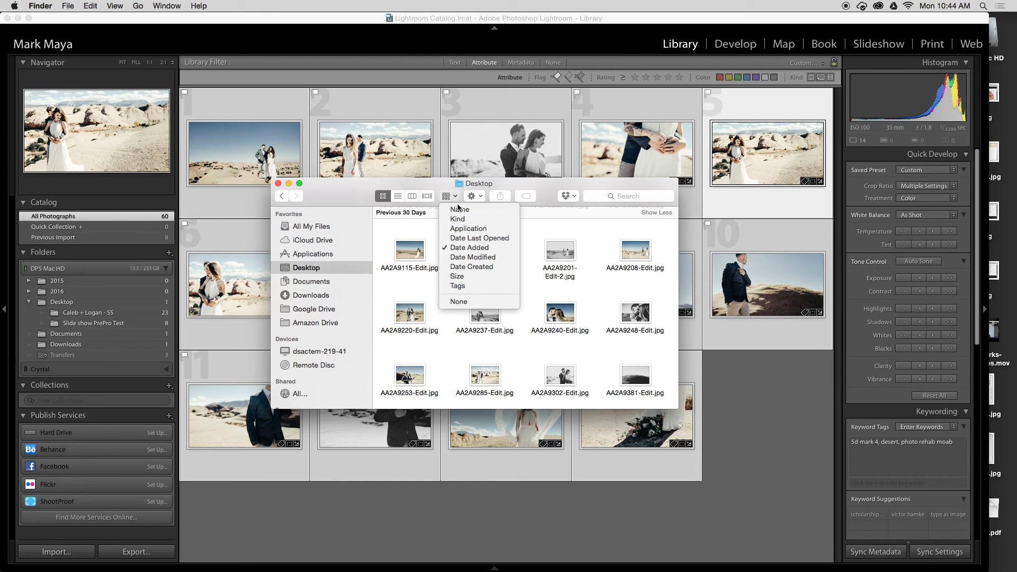
{"action": "left_click", "coordinate": [466, 268]}
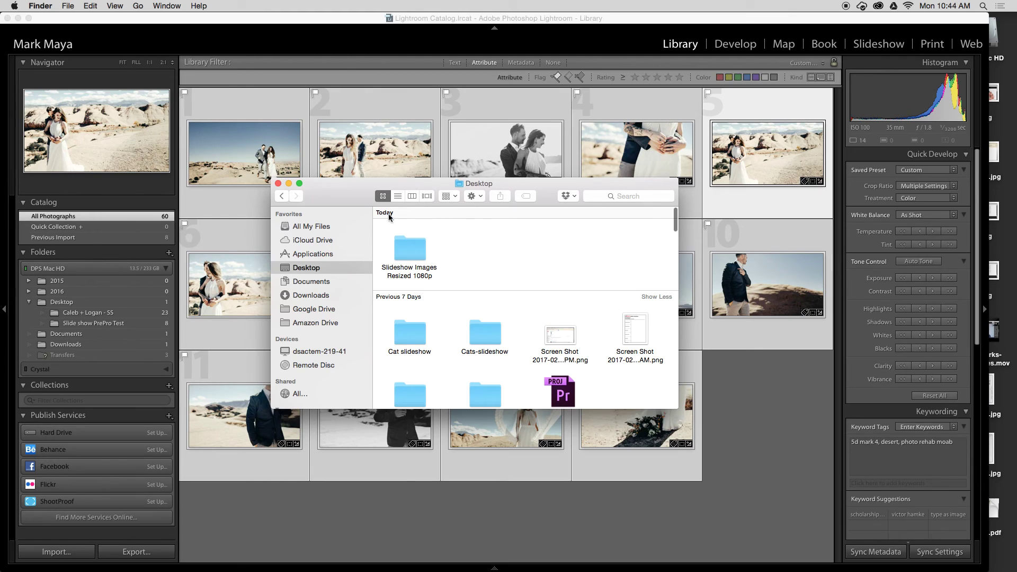
Step: Open the Slideshow Images Resized 1080p folder to check the exported JPEGs
{"action": "double_click", "coordinate": [412, 256]}
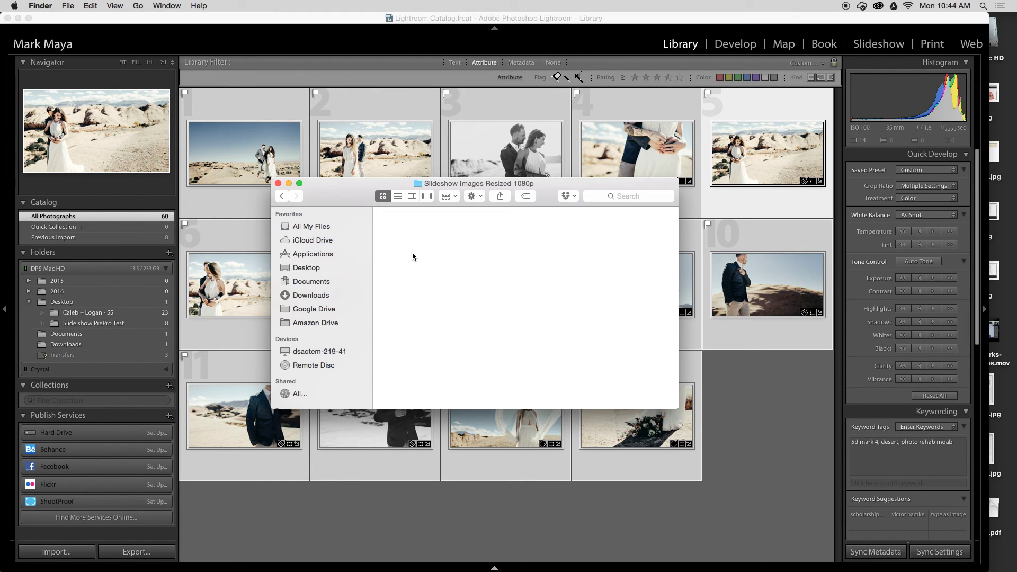
{"action": "scroll", "coordinate": [467, 298], "scroll_direction": "down", "scroll_amount": 2}
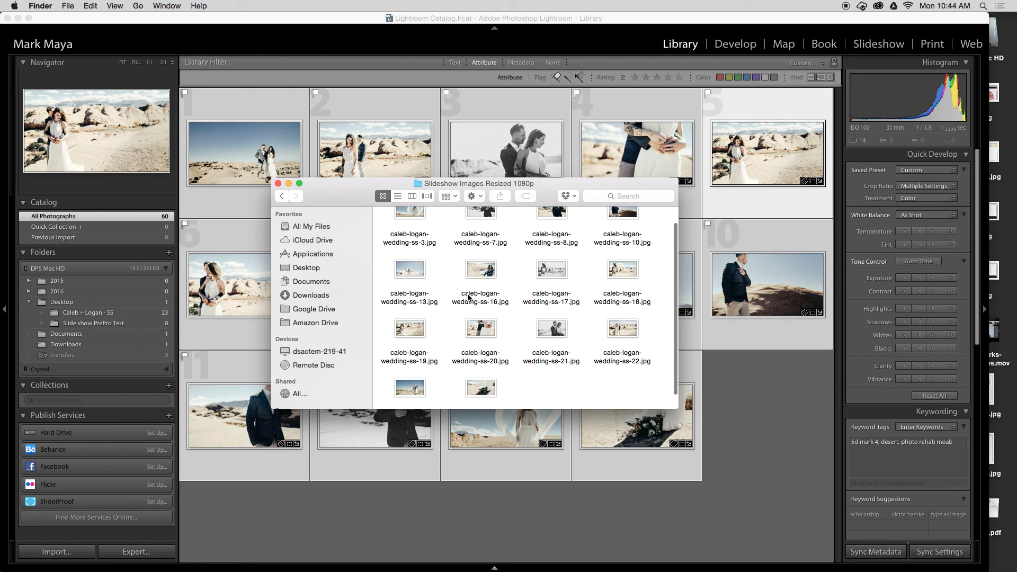
{"action": "scroll", "coordinate": [468, 298], "scroll_direction": "up", "scroll_amount": 1}
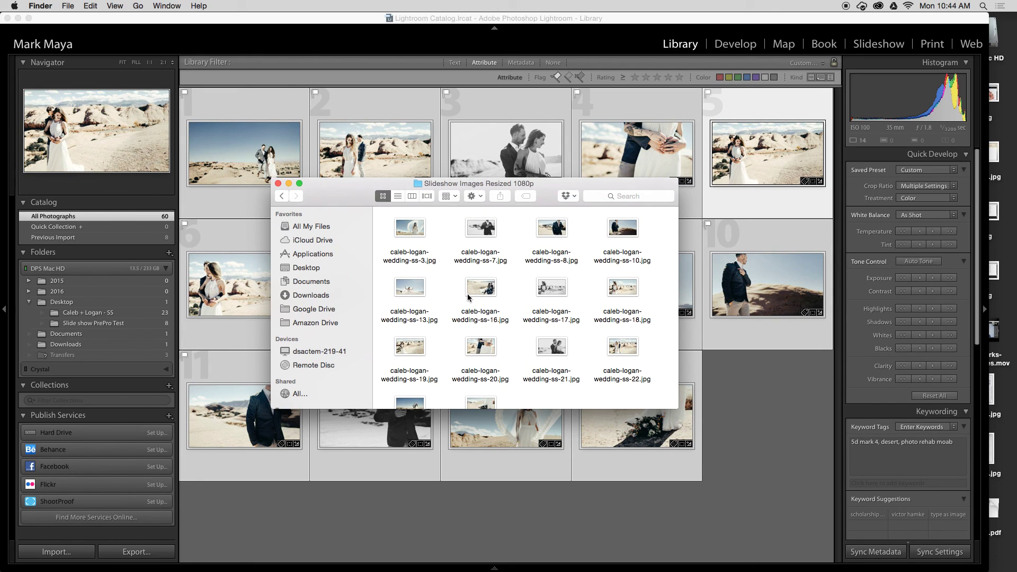